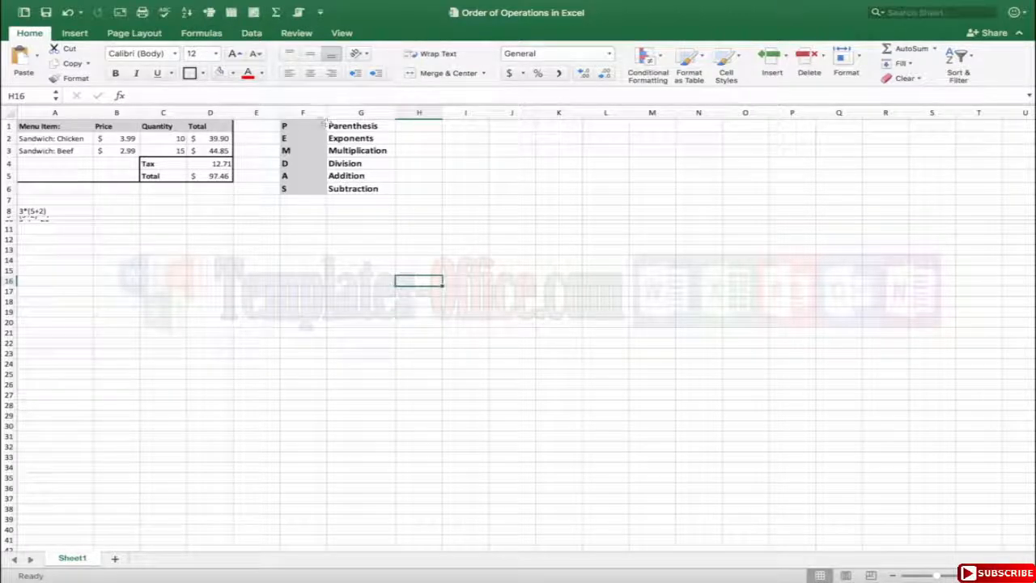
- Examine the order-of-operations letters and their meanings in F1:G6, starting with the Parenthesis row
left_click_drag(312, 125, 310, 190)
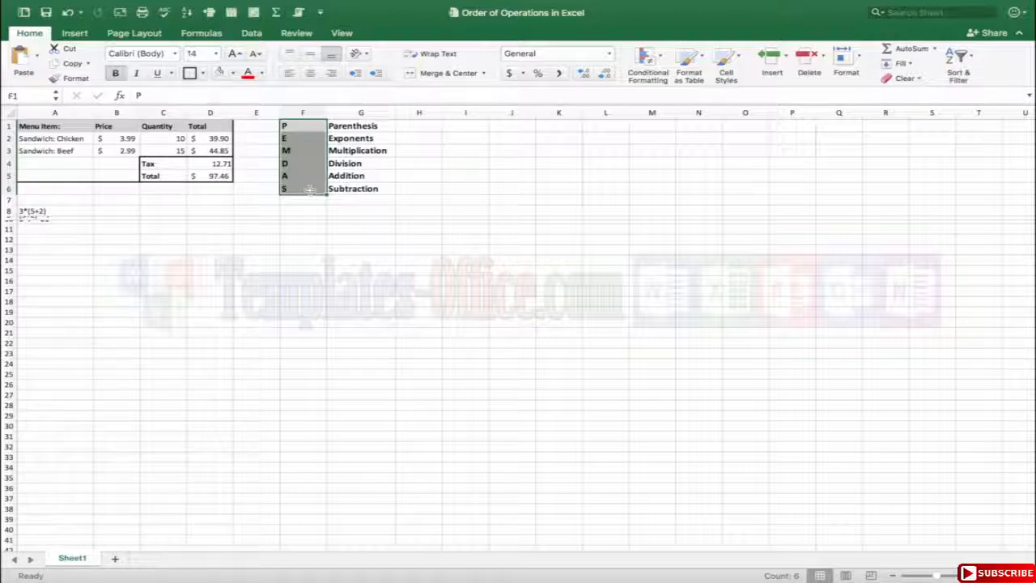
left_click(263, 174)
left_click_drag(293, 127, 356, 127)
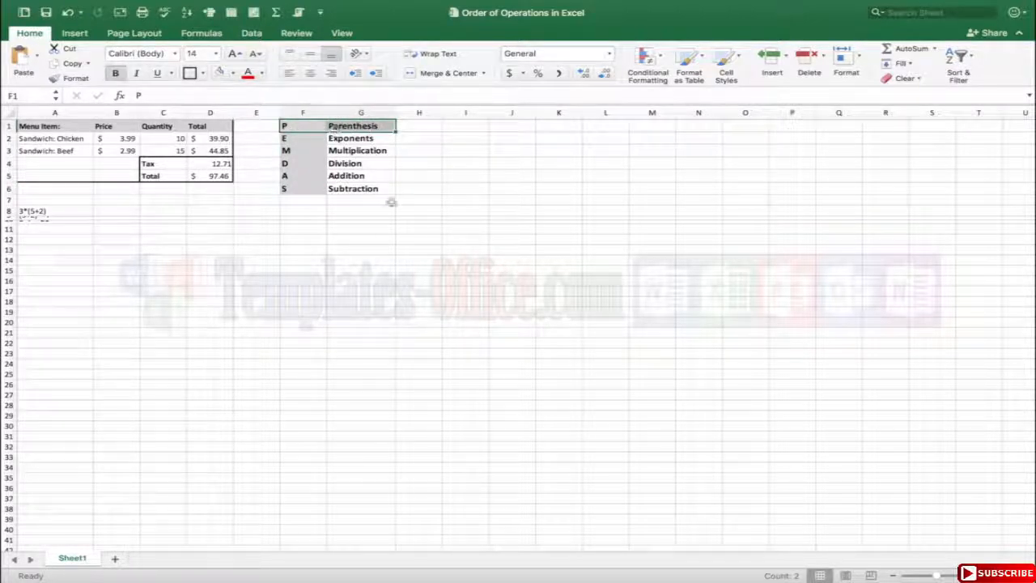
left_click(363, 231)
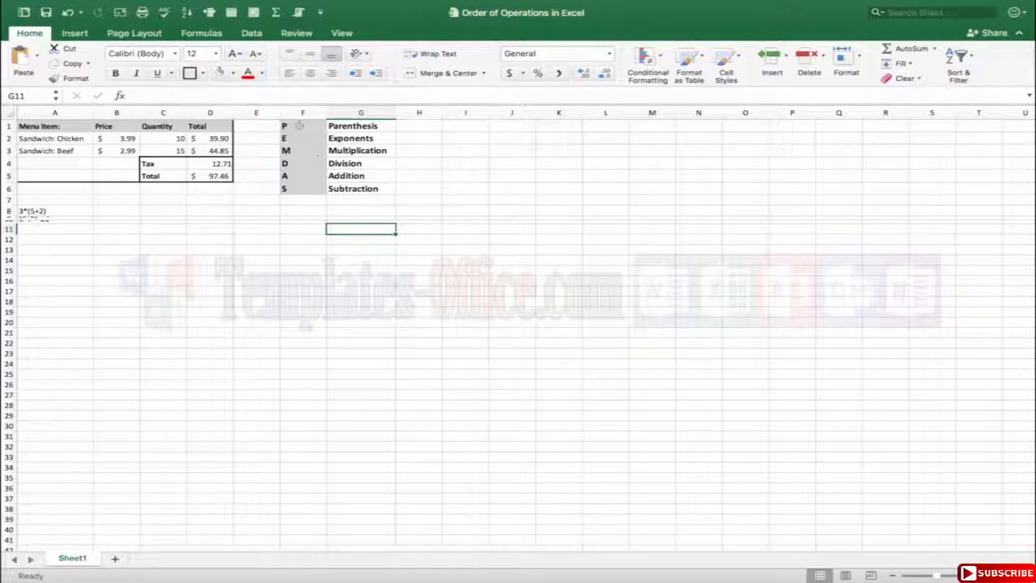
left_click(408, 125)
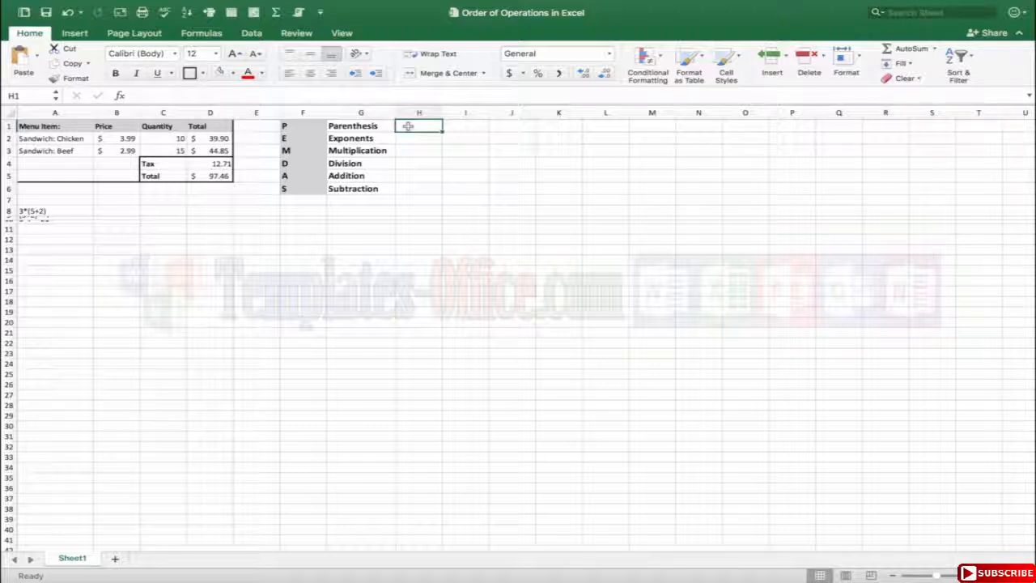
- Review the sandwich items, prices and quantities in the menu table and inspect the row total formulas in D2 and D3
left_click(189, 172)
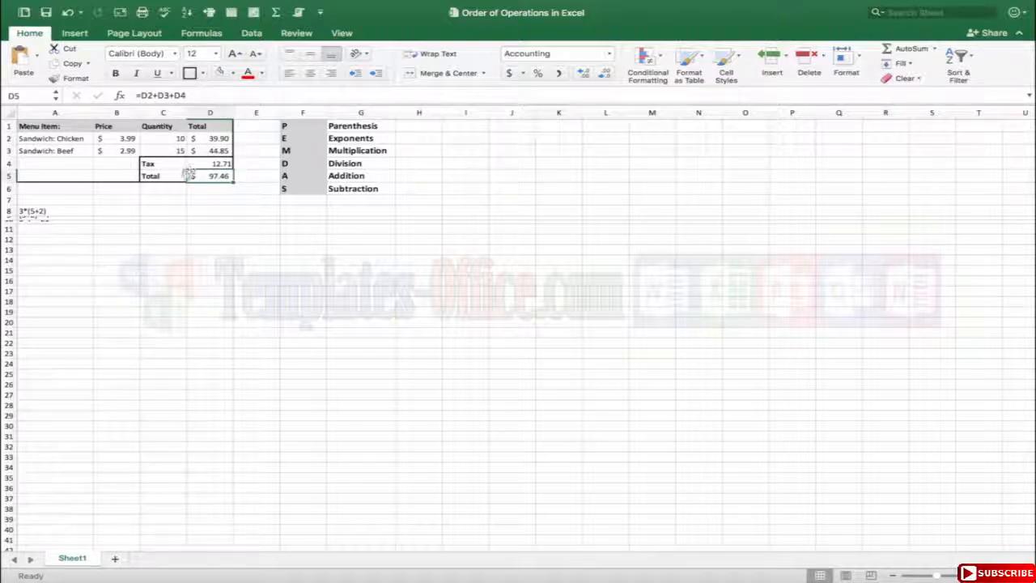
mouse_move(37, 141)
left_mouse_down()
mouse_move(79, 150)
mouse_move(51, 151)
left_mouse_up()
left_click(60, 141)
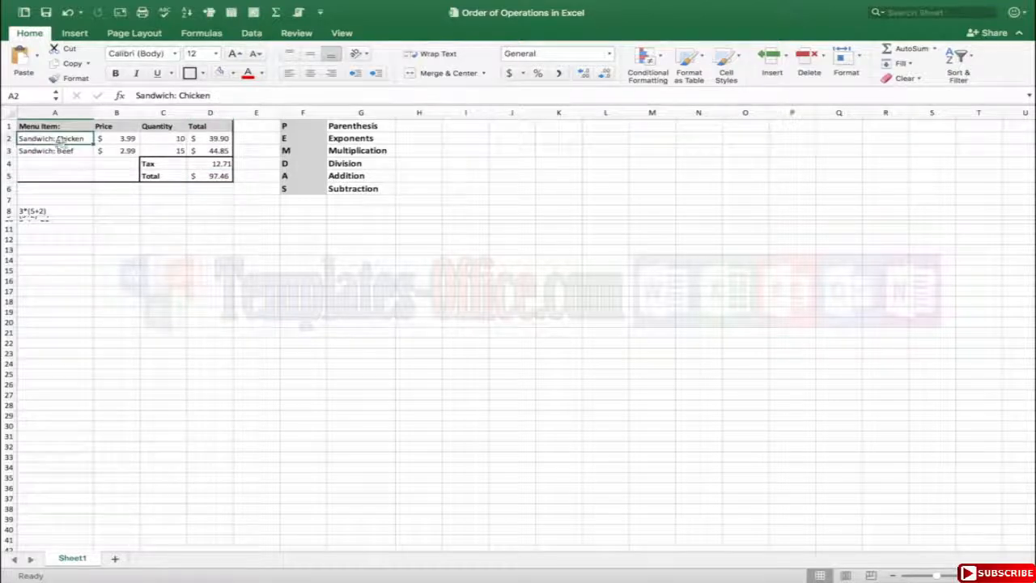
left_click(61, 152)
left_click(104, 140)
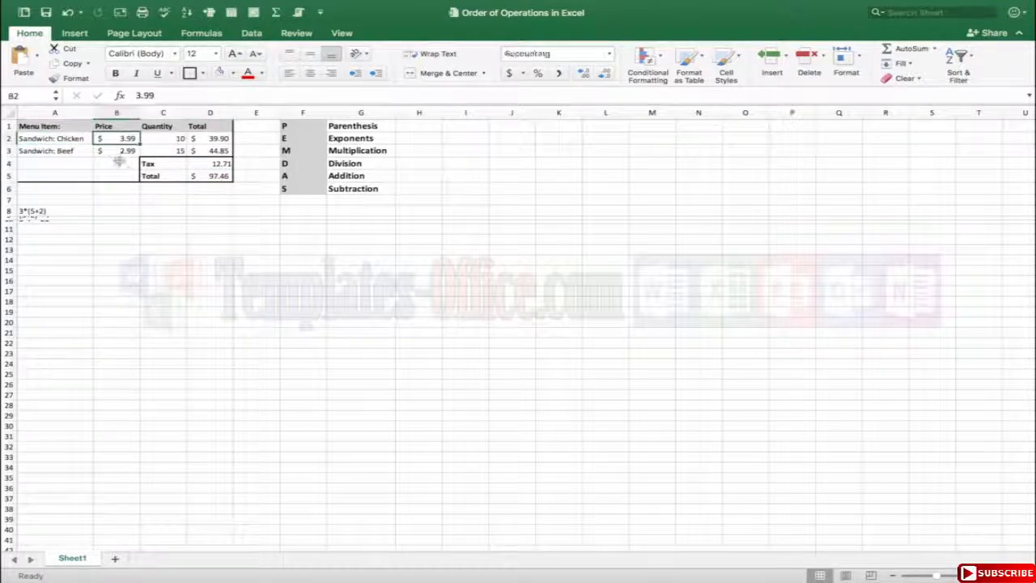
key("Right")
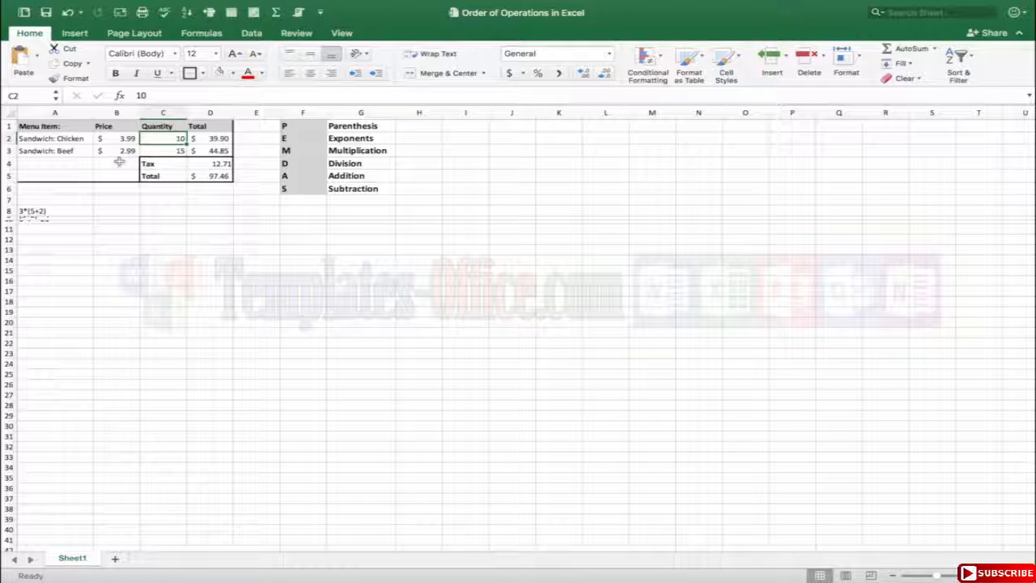
key("Right")
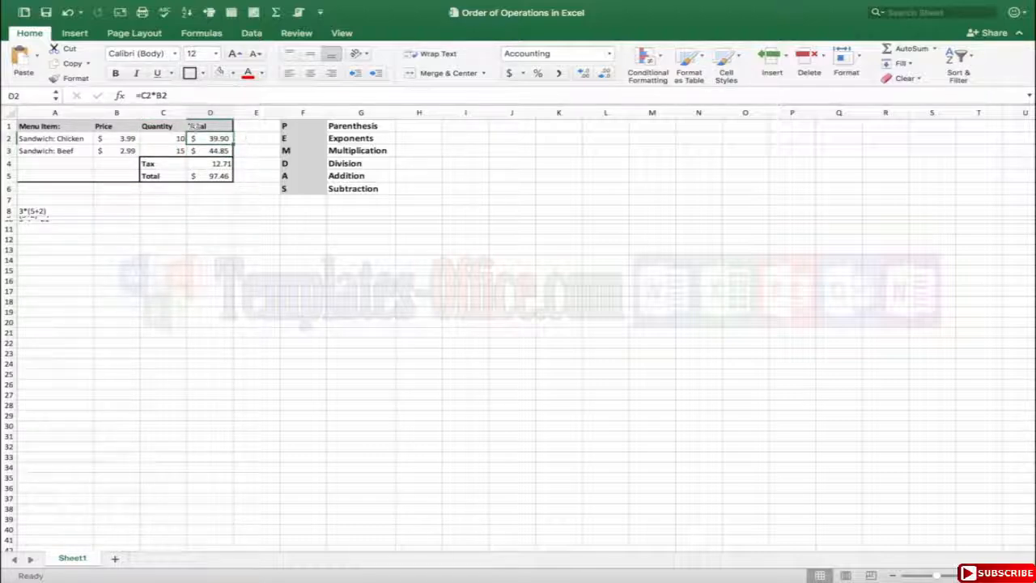
double_click(207, 137)
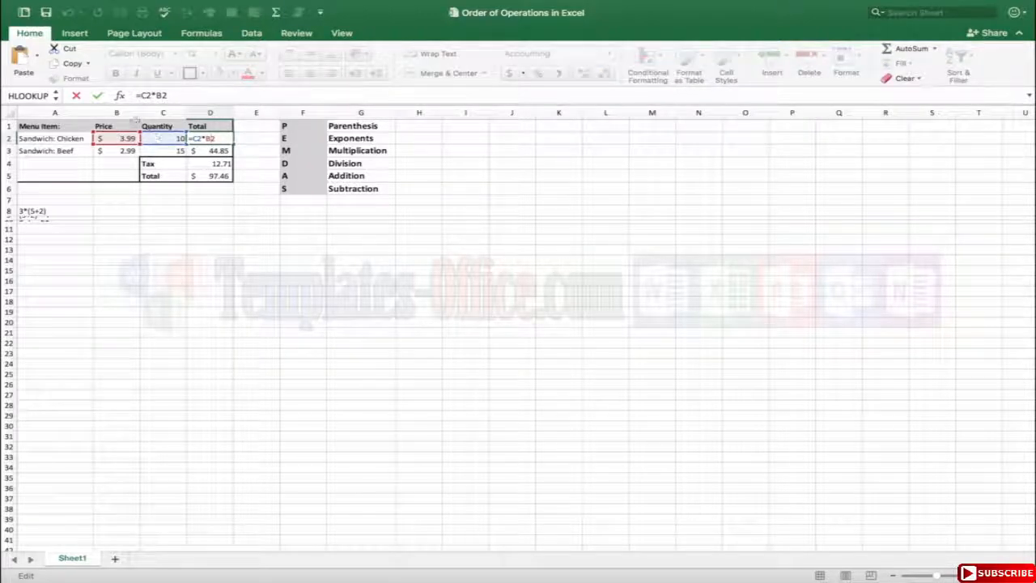
key("Return")
double_click(225, 150)
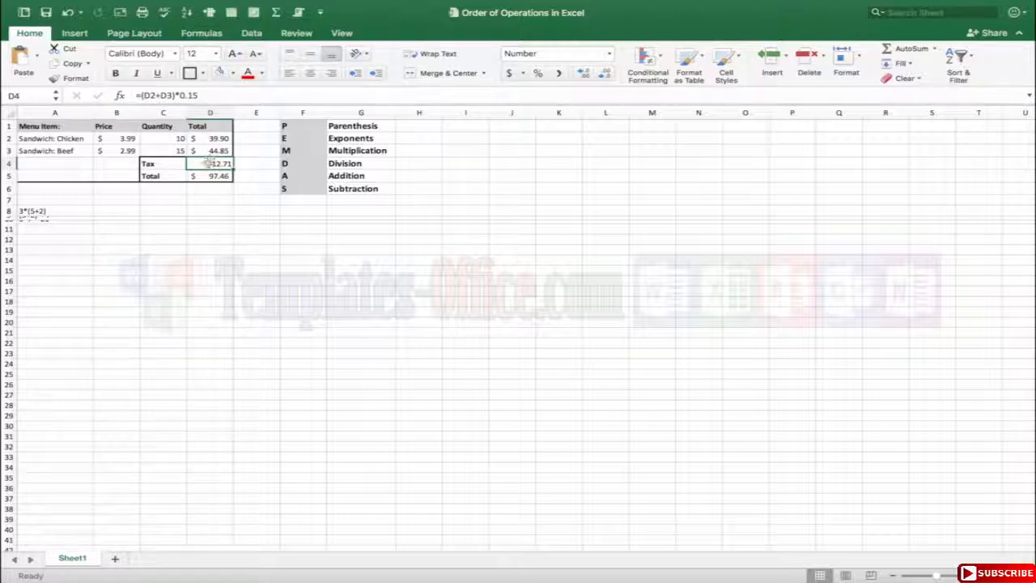
- Inspect the tax formula in D4 with the cells it adds, and the grand total formula in D5
left_click_drag(209, 138, 207, 150)
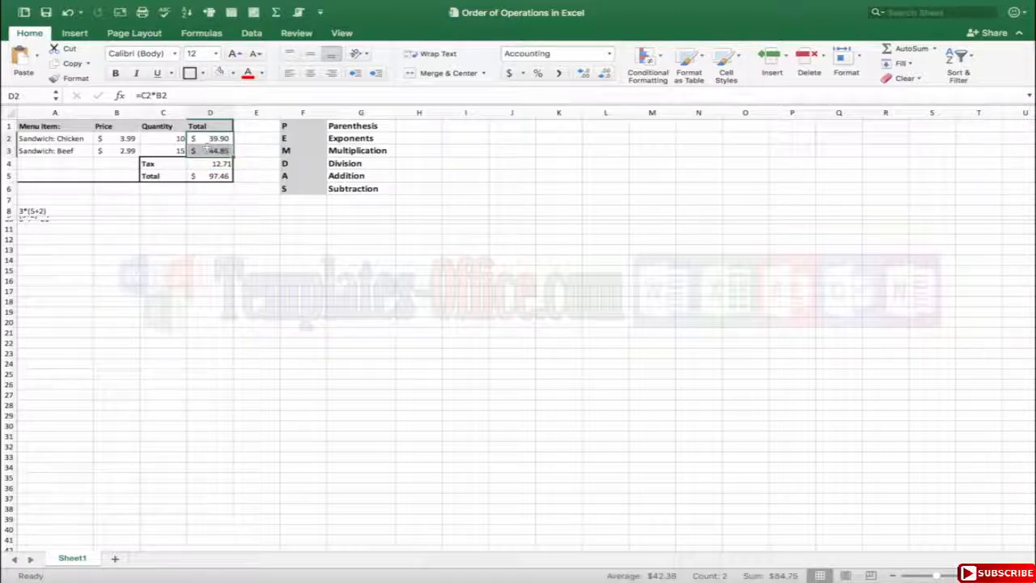
left_click(205, 163)
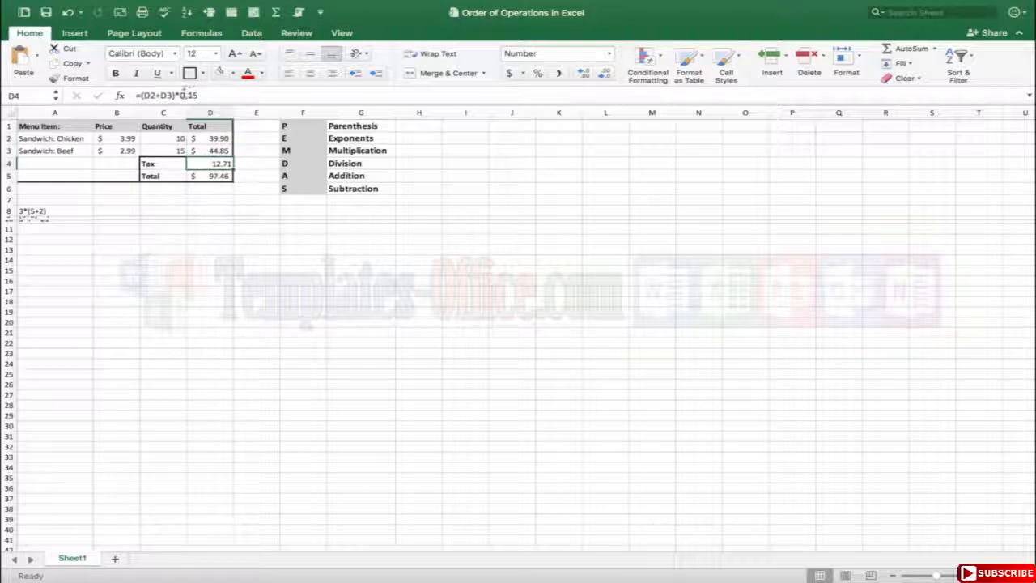
left_click_drag(175, 95, 202, 95)
left_click(201, 95)
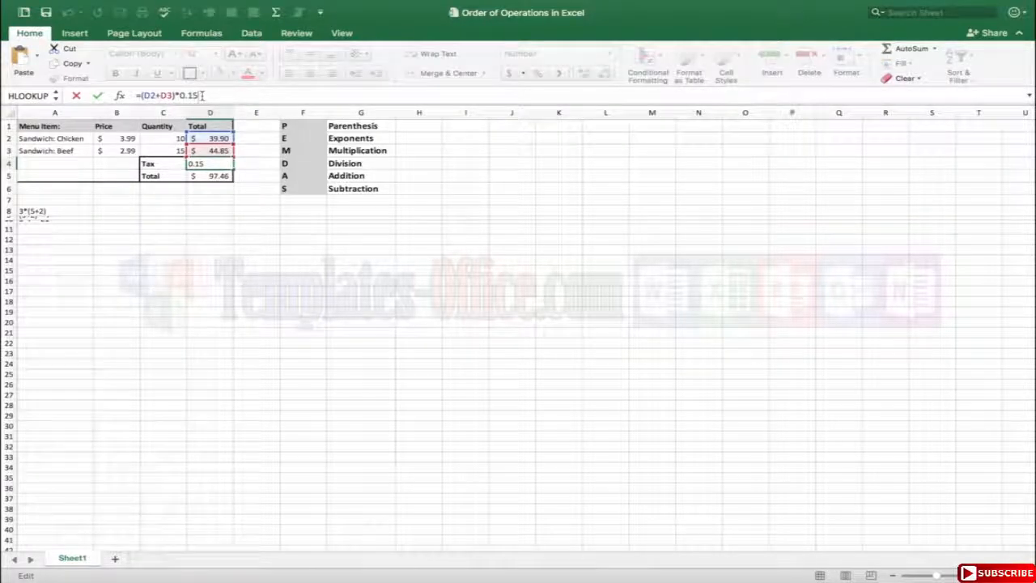
left_click(205, 176)
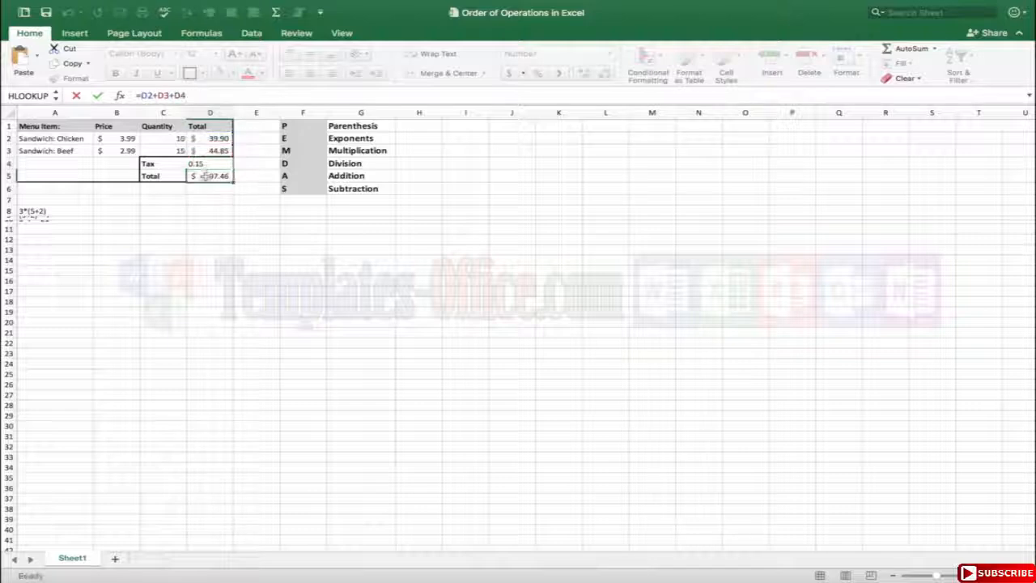
double_click(205, 176)
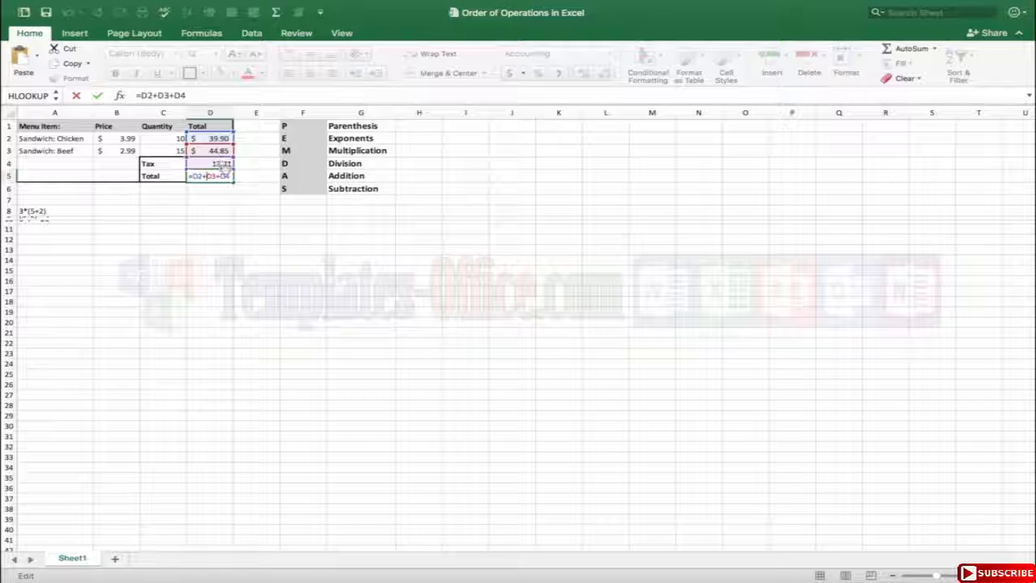
key("Return")
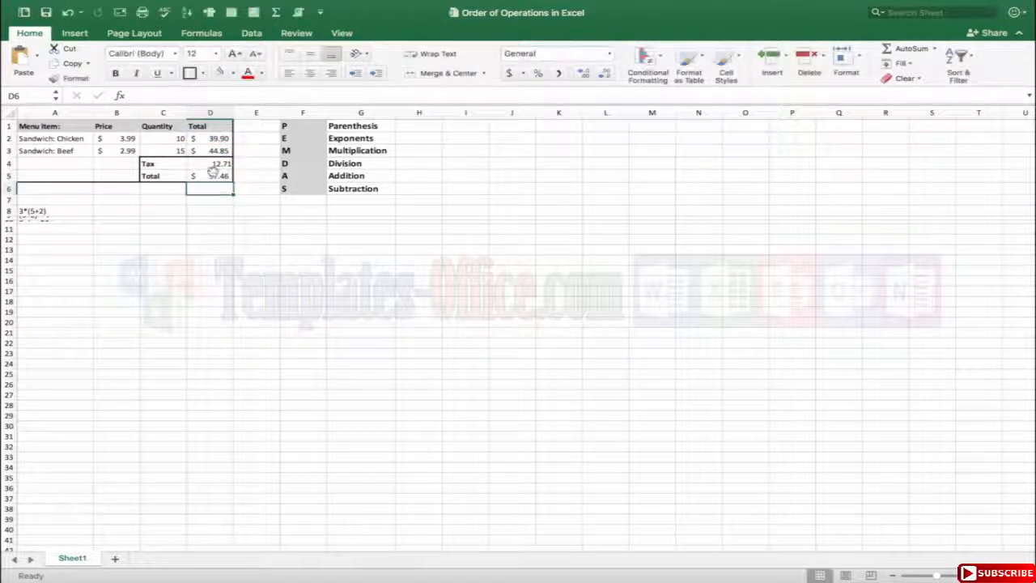
- Examine the parenthesised sum D2+D3 inside the tax formula in D4
left_click(200, 163)
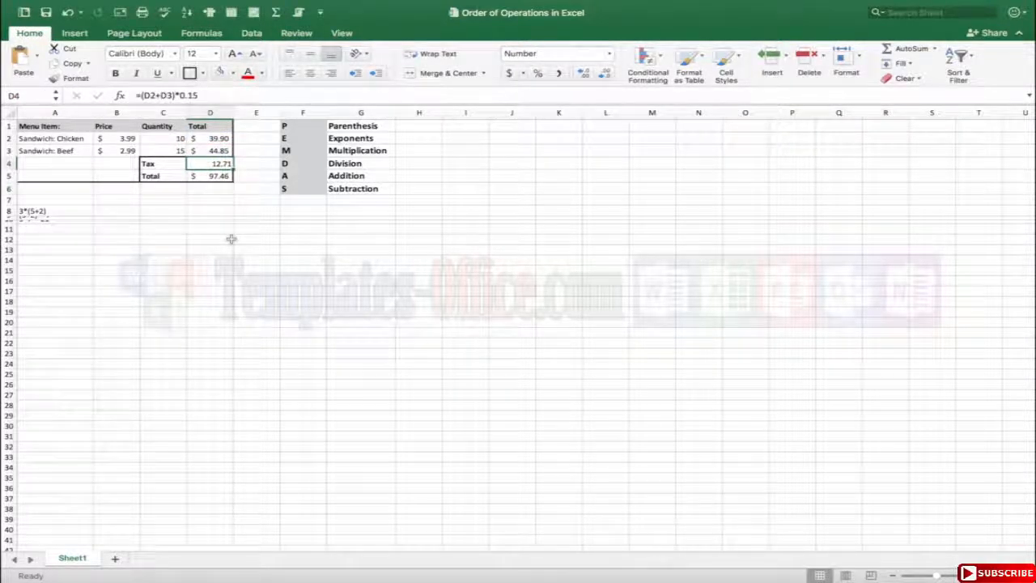
left_click_drag(165, 165, 204, 166)
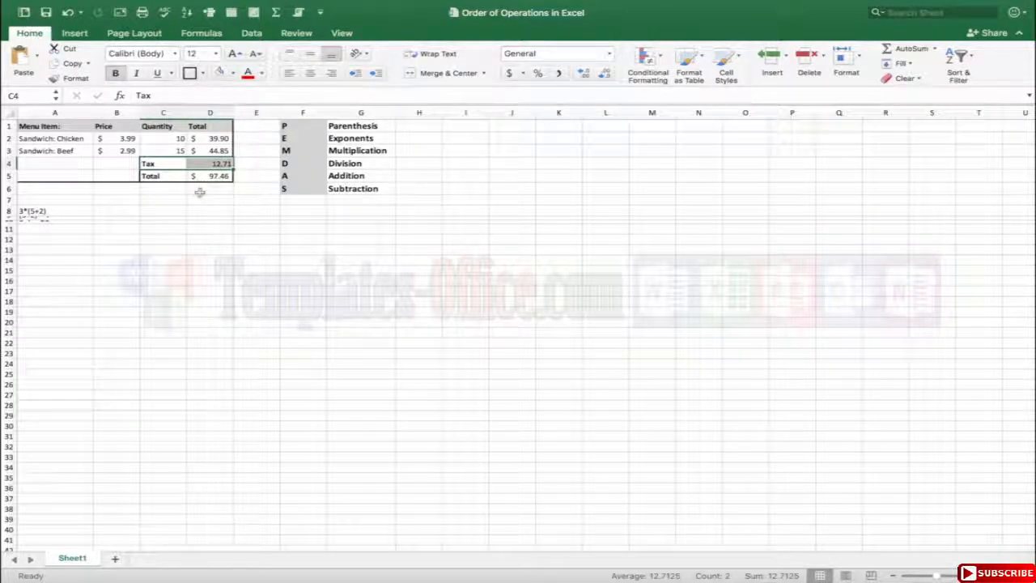
left_click(201, 158)
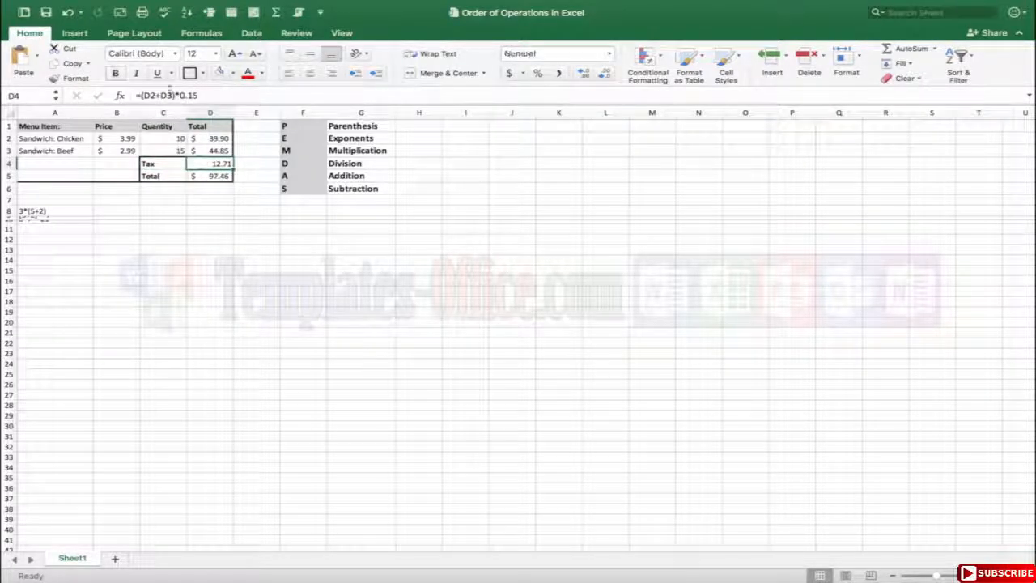
left_click(175, 97)
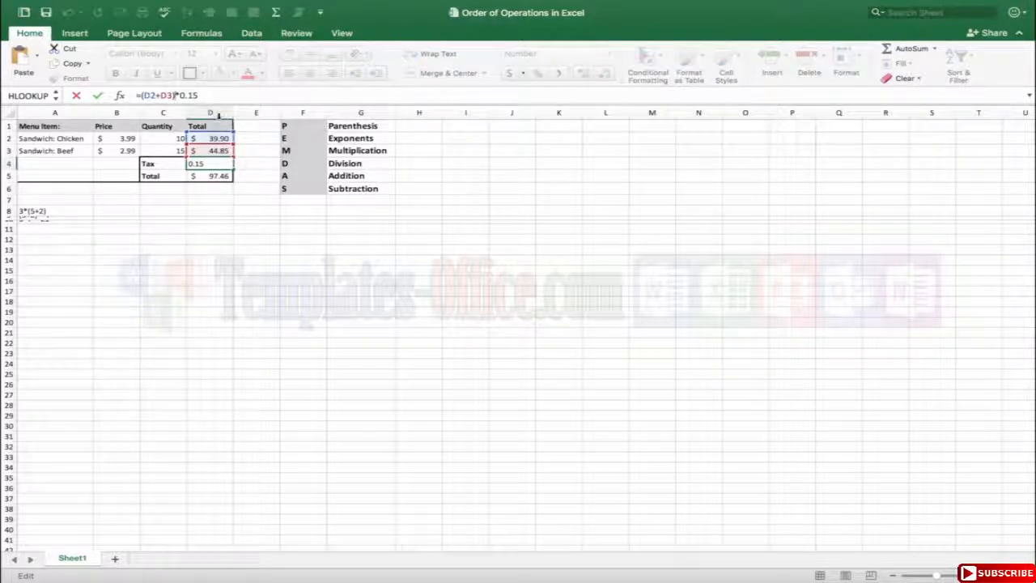
left_click_drag(141, 95, 174, 94)
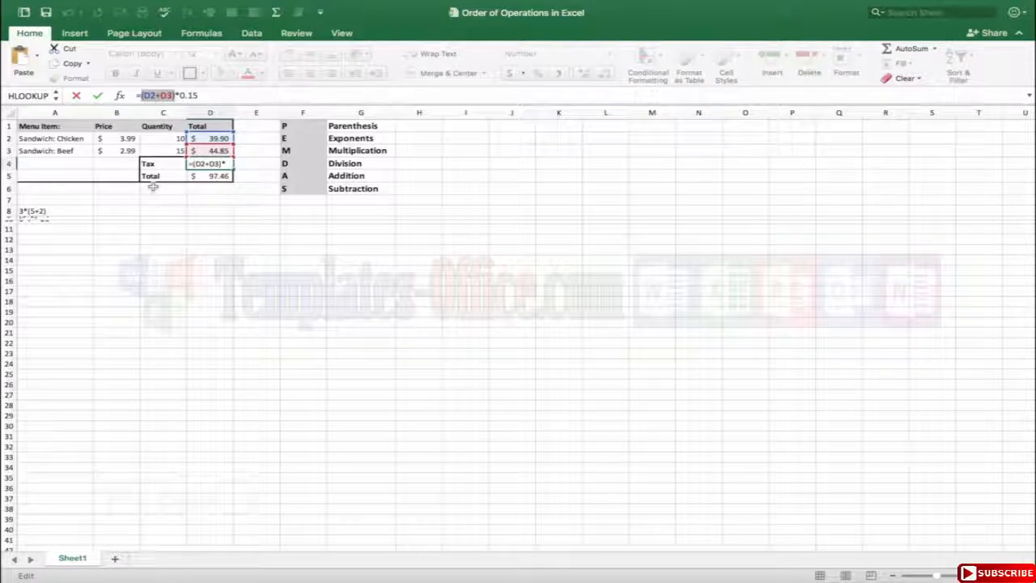
key("Return")
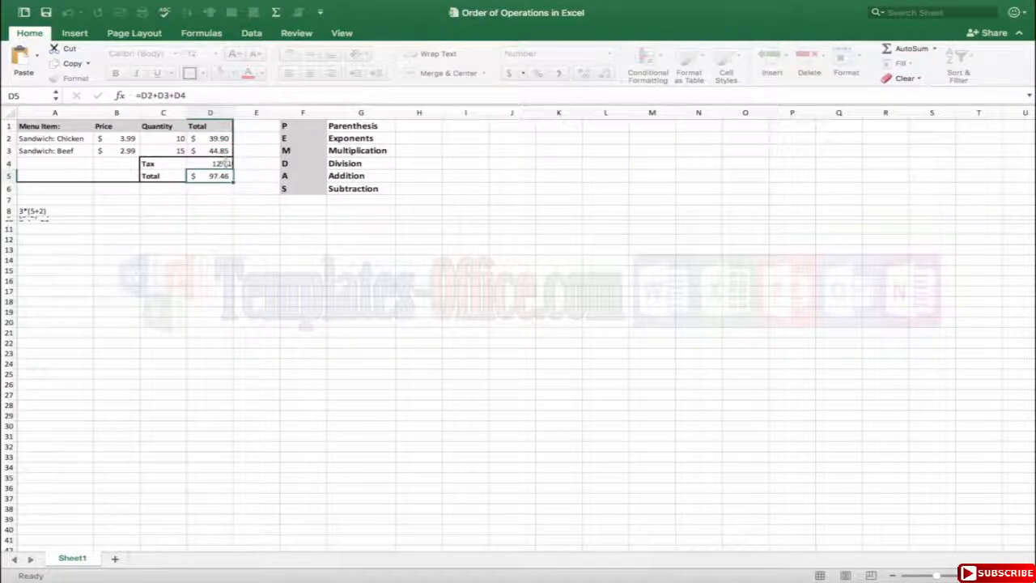
- Remove the parentheses from the tax formula in D4 so it reads =D2+D3*0.15
left_click(223, 164)
left_click(173, 94)
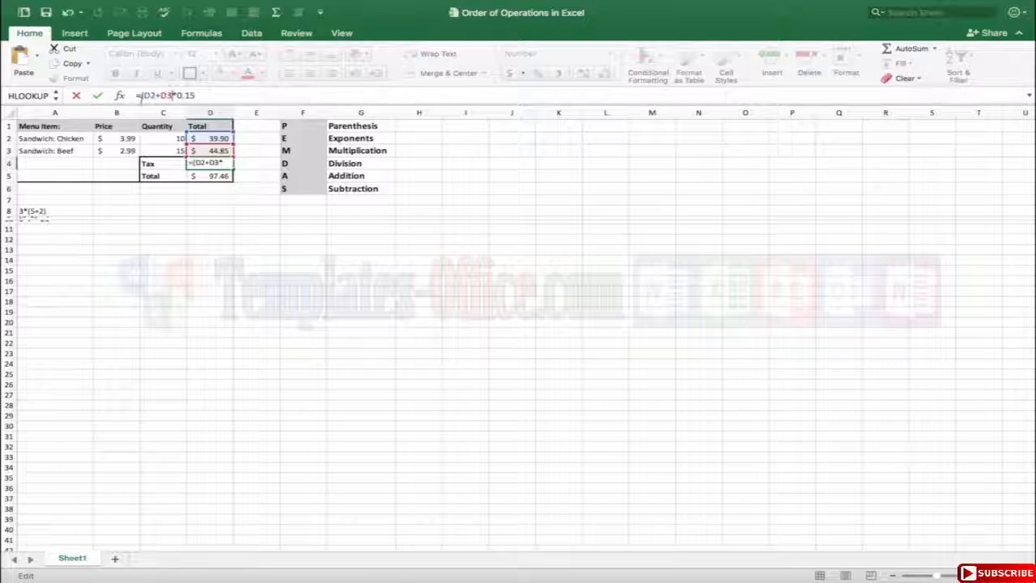
key("Delete")
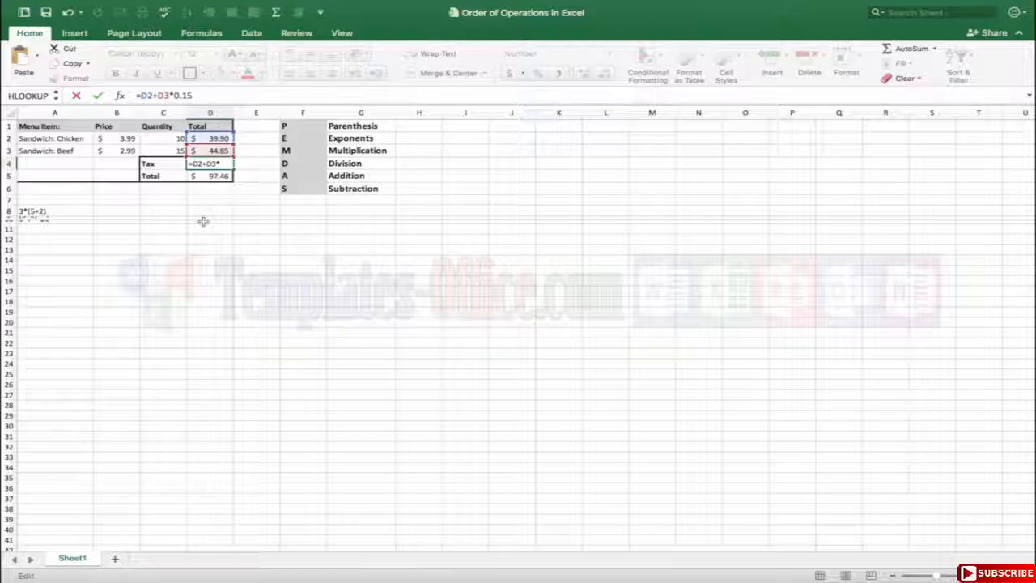
key("Return")
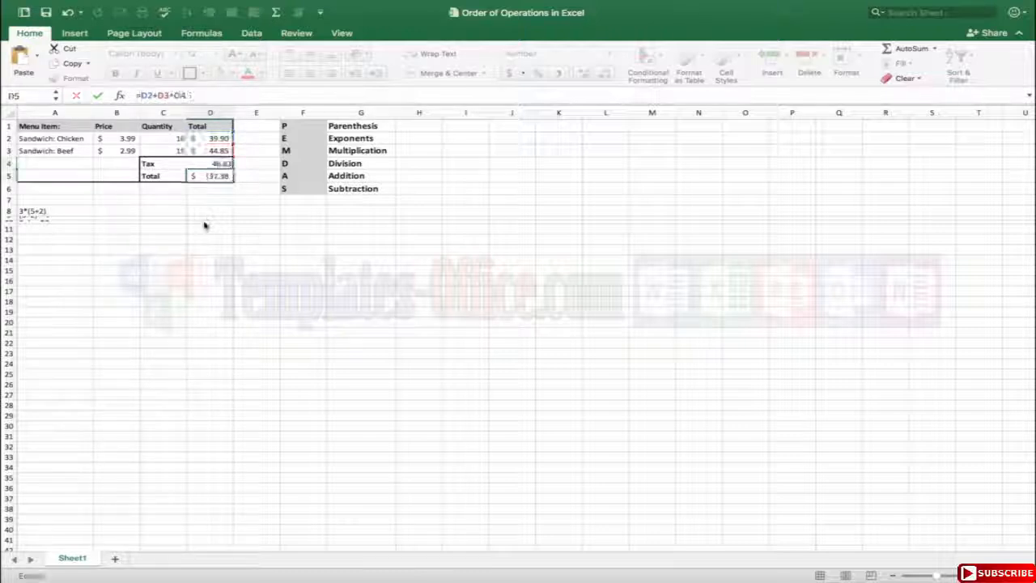
- Restore the parentheses around D2+D3 in the D4 tax formula so it reads =(D2+D3)*0.15
left_click(207, 164)
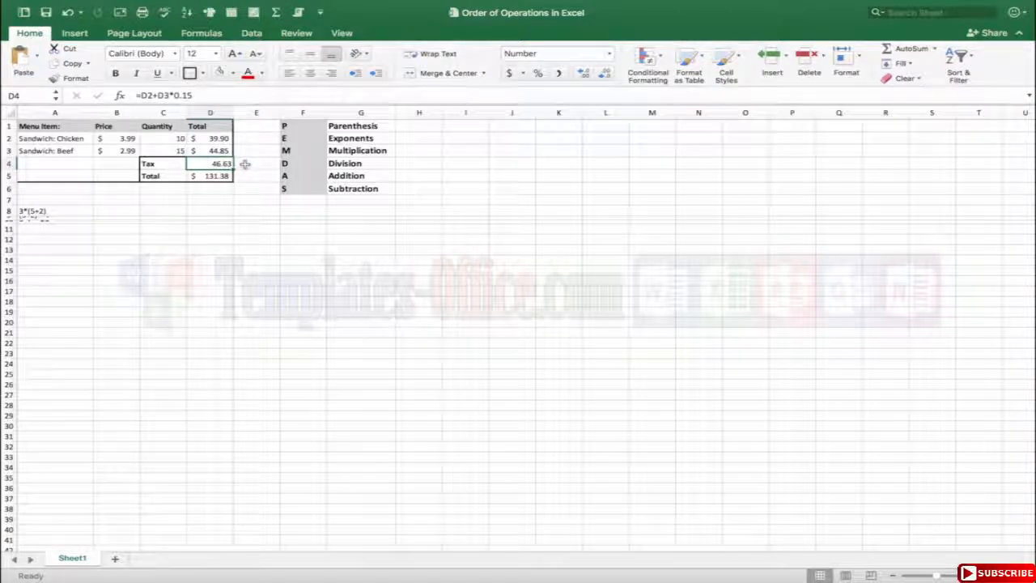
left_click(166, 95)
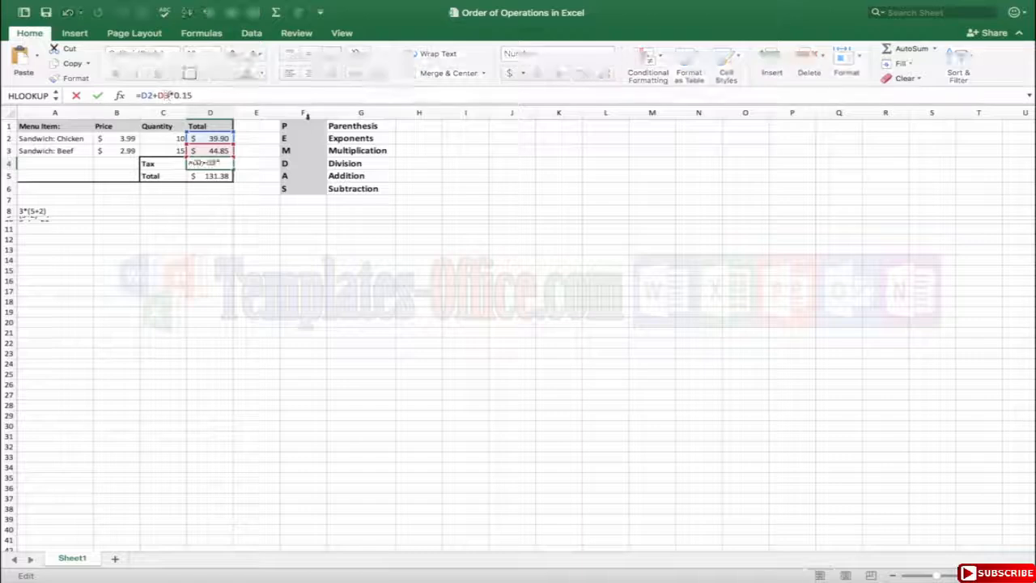
type(")")
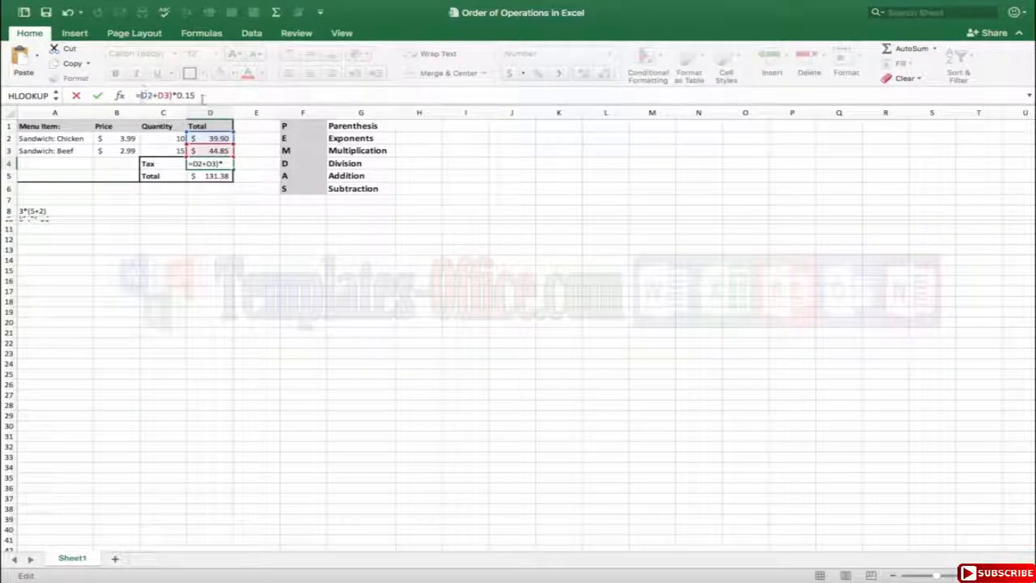
key("Left")
key("Left")
key("Left")
key("Left")
key("Left")
key("Left")
type("(")
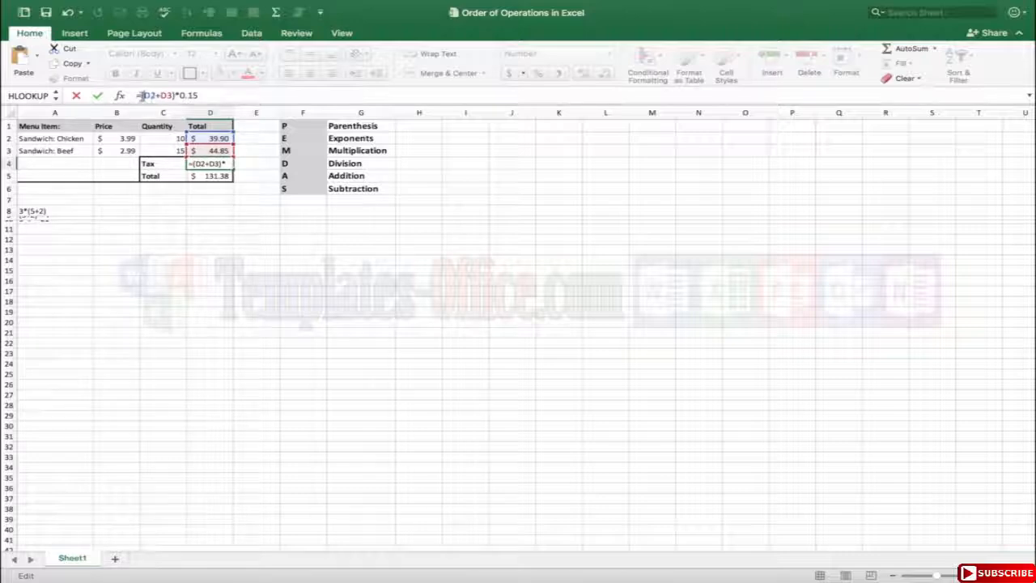
left_click_drag(175, 96, 150, 95)
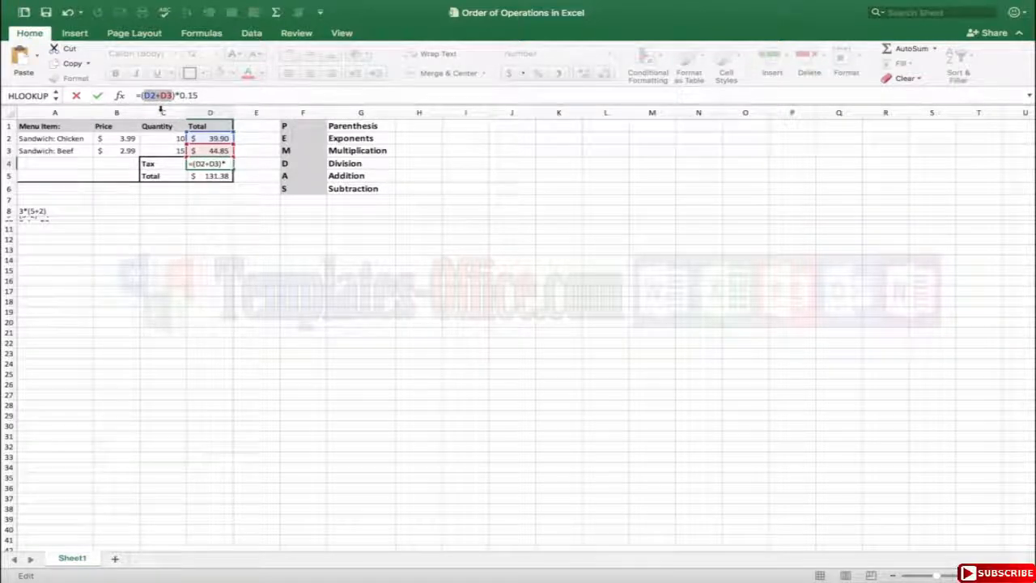
key("Return")
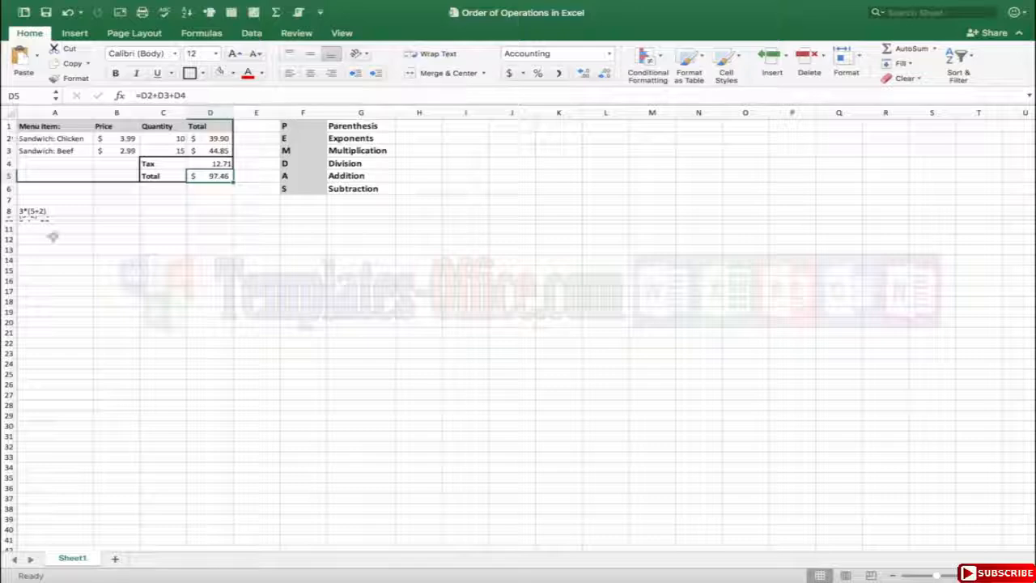
- Enter the formula =5^3(D2+D3) in cell I1 and accept the suggested correction to =5^3*(D2+D3)
left_click(417, 127)
left_click(465, 127)
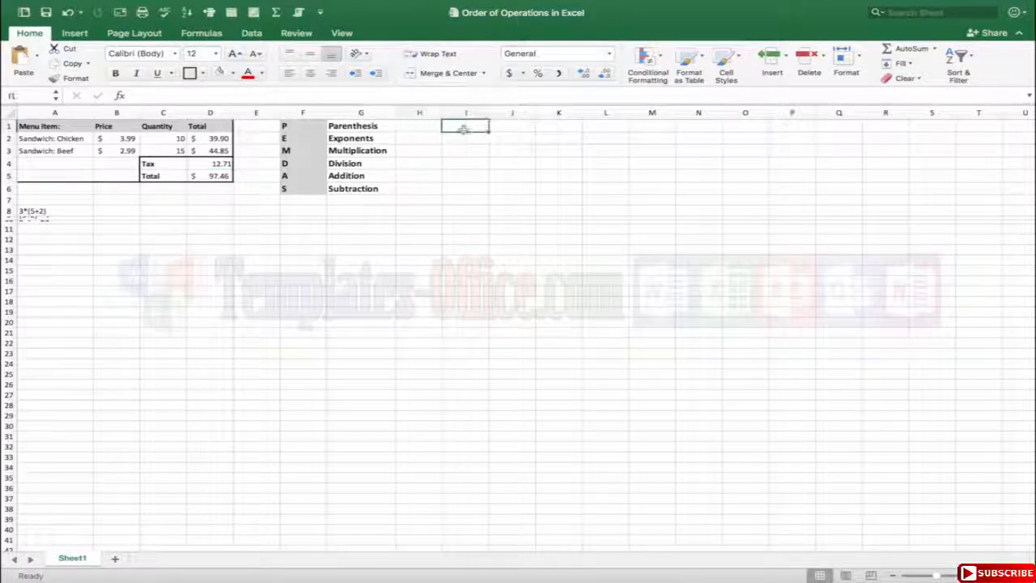
type("=")
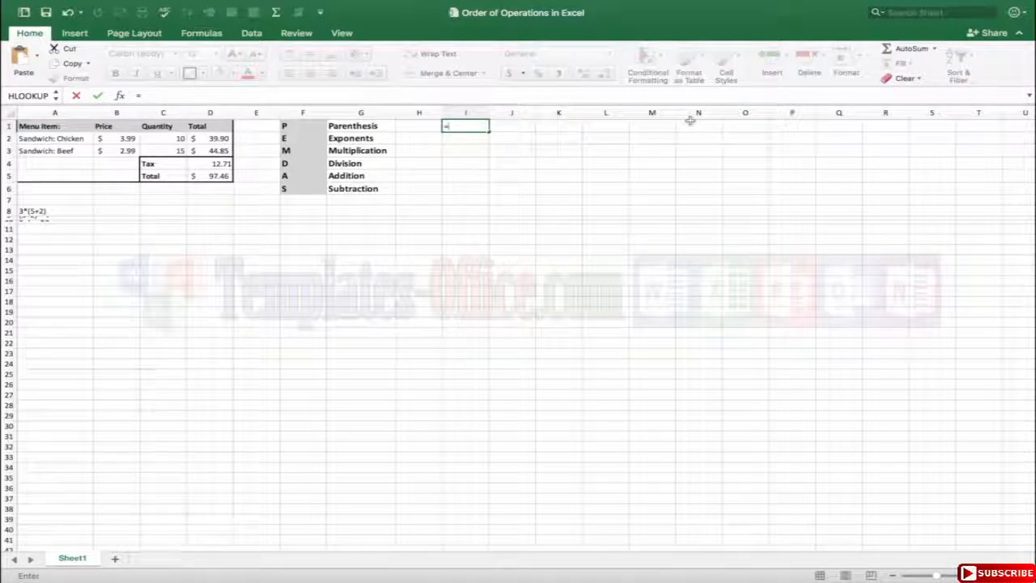
type("5")
type("*")
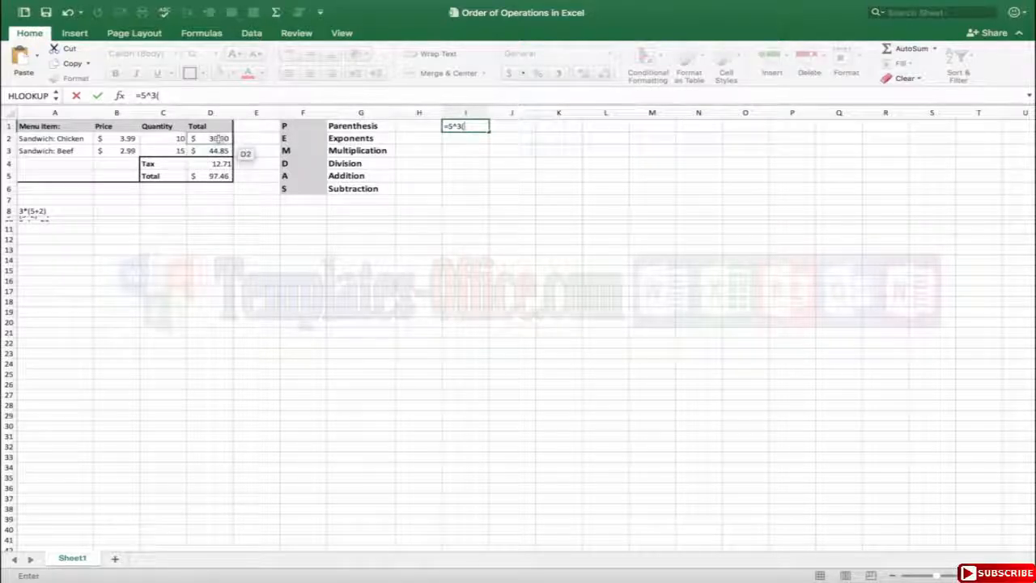
left_click(215, 138)
type("+")
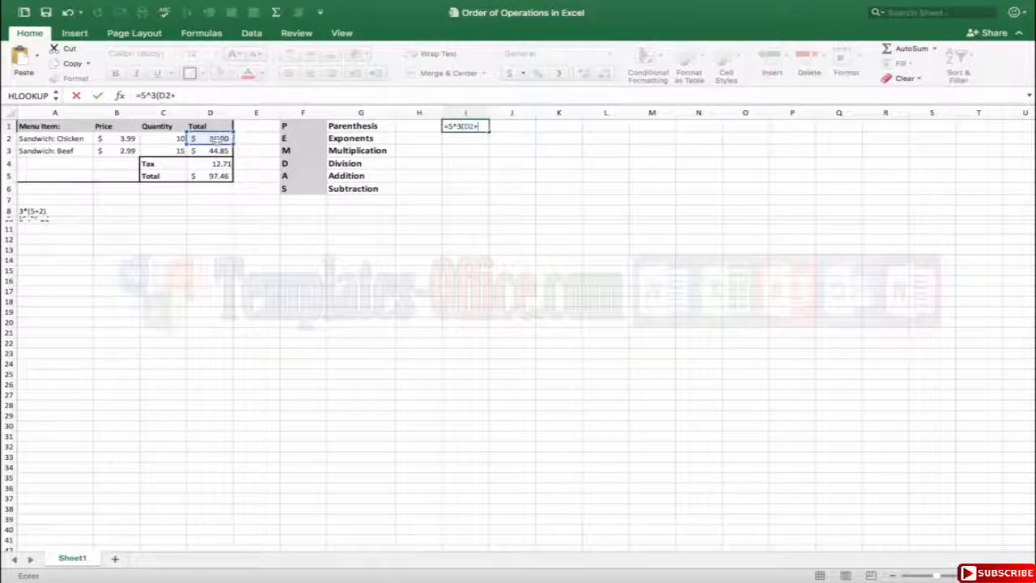
left_click(208, 151)
type(")")
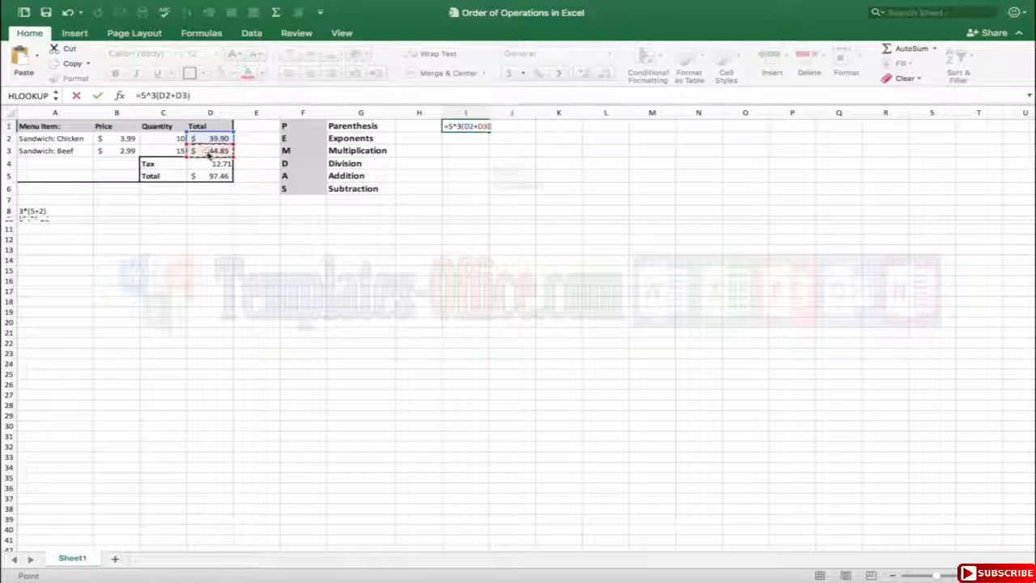
key("Return")
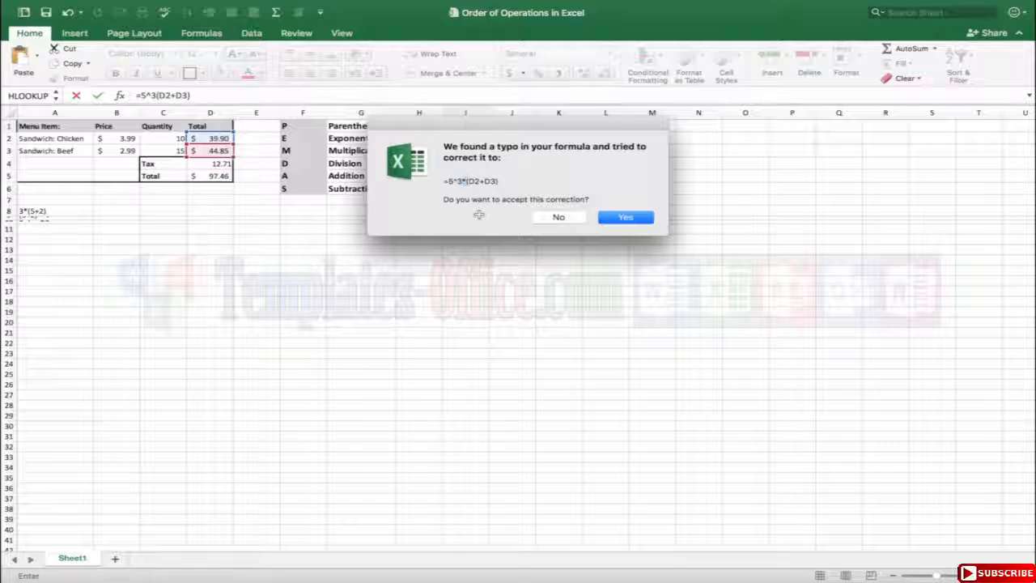
left_click(619, 218)
- Examine the formula in I1, including the multiplication sign before the parentheses and the cells it references
left_click(467, 126)
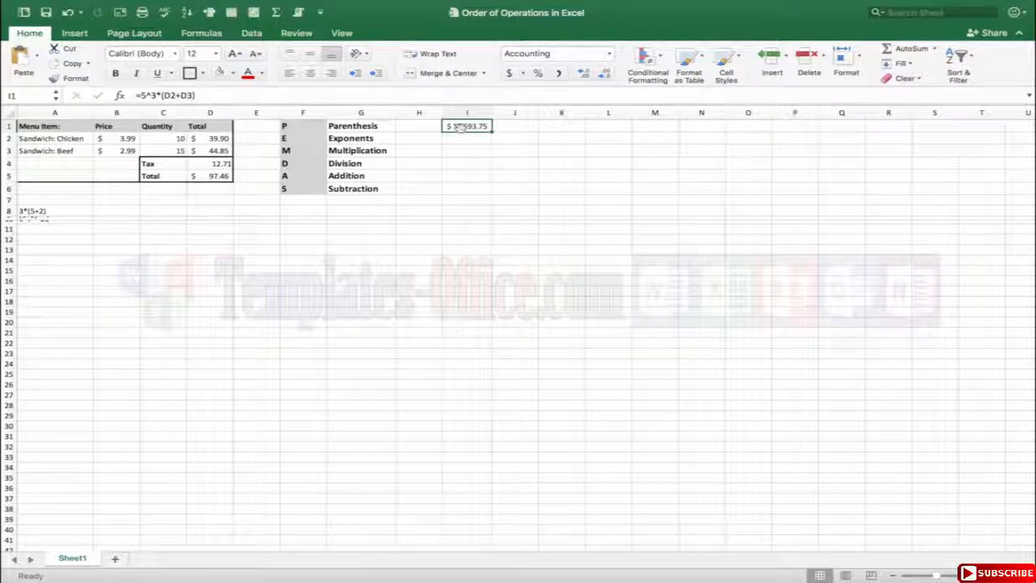
left_click(160, 96)
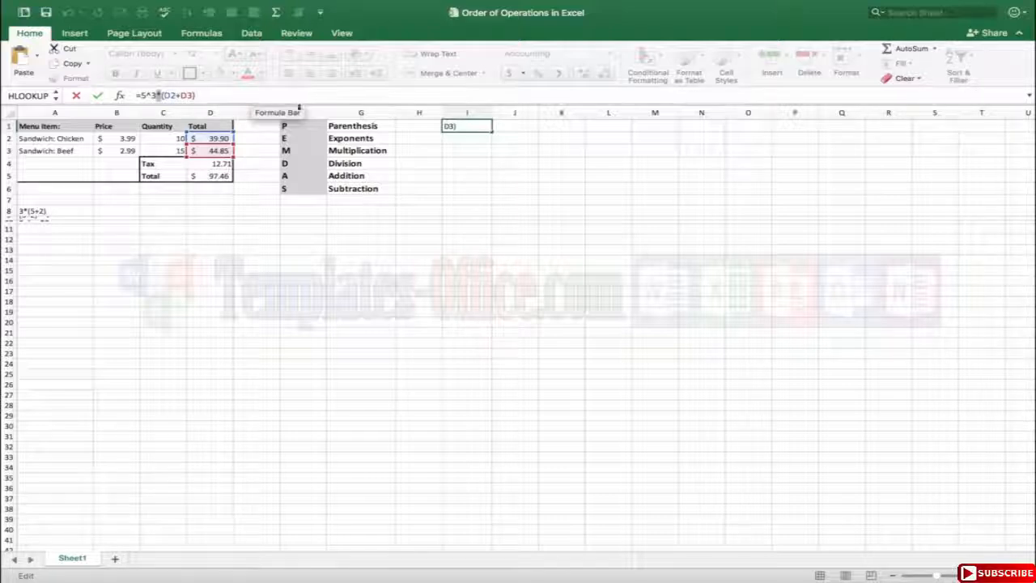
key("Return")
left_click(451, 125)
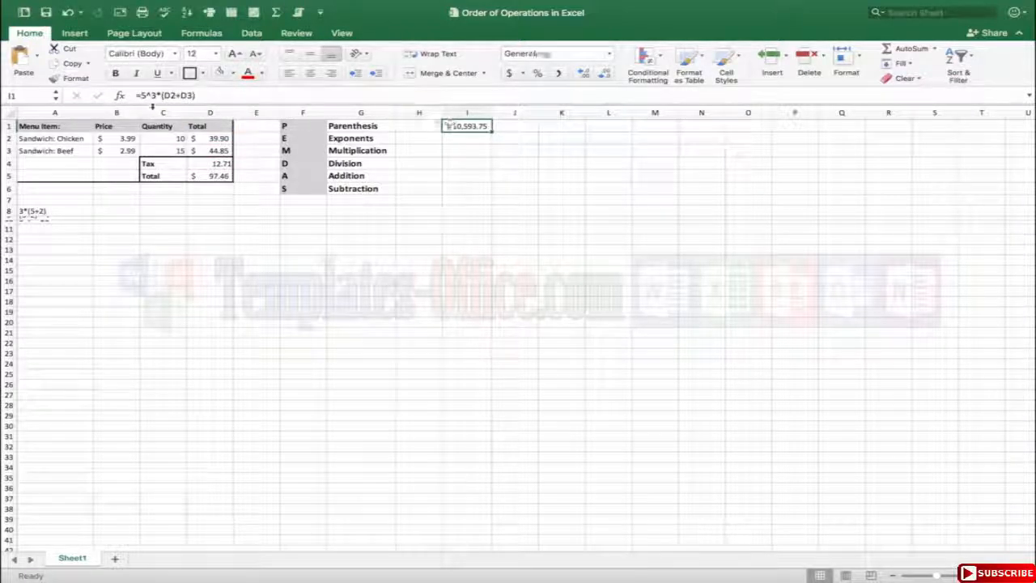
double_click(448, 123)
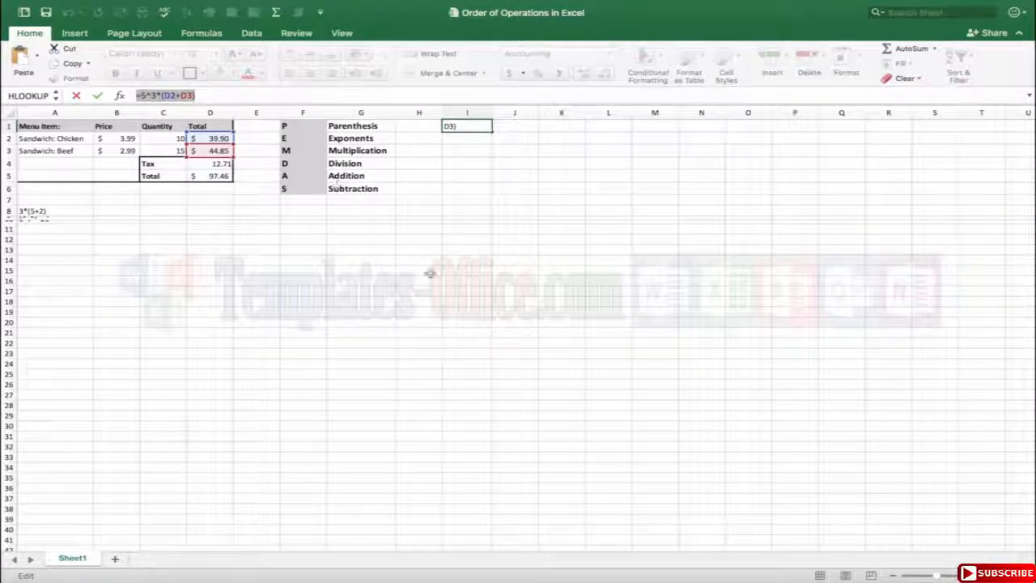
key("Return")
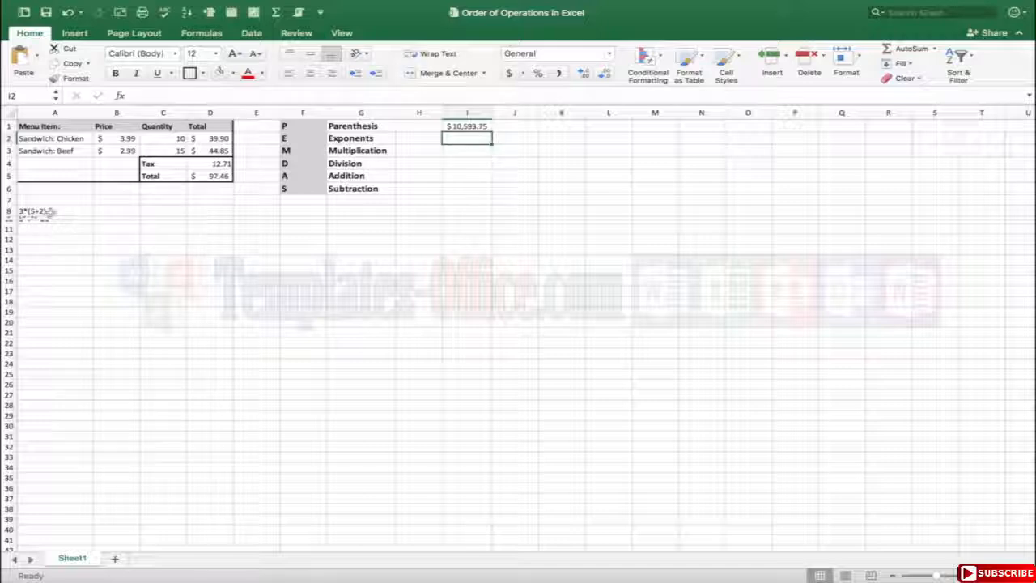
- Increase the heights of the collapsed rows 9 and 10 so their worked calculation lines can be read
left_click_drag(8, 219, 8, 229)
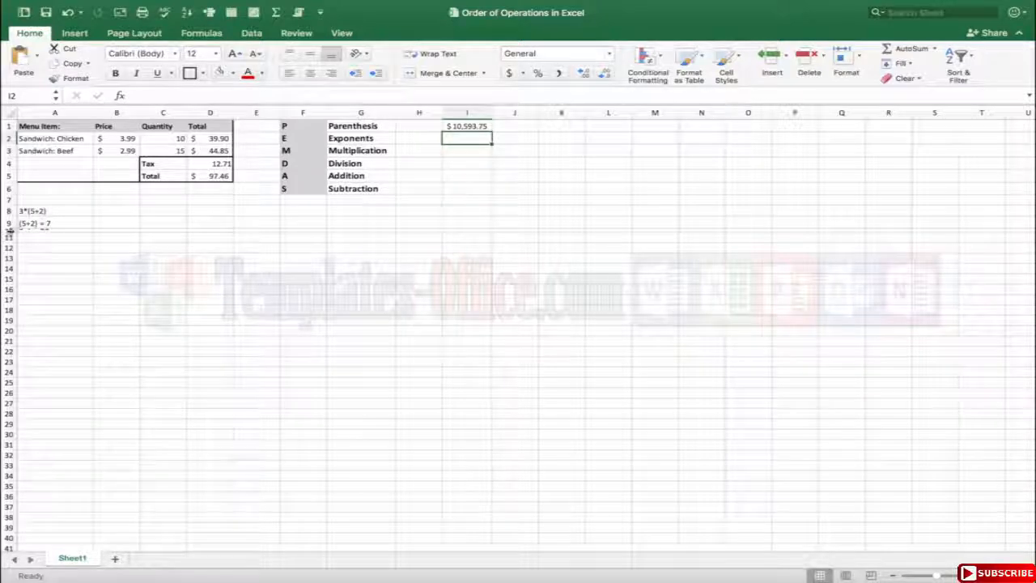
left_click_drag(9, 232, 8, 243)
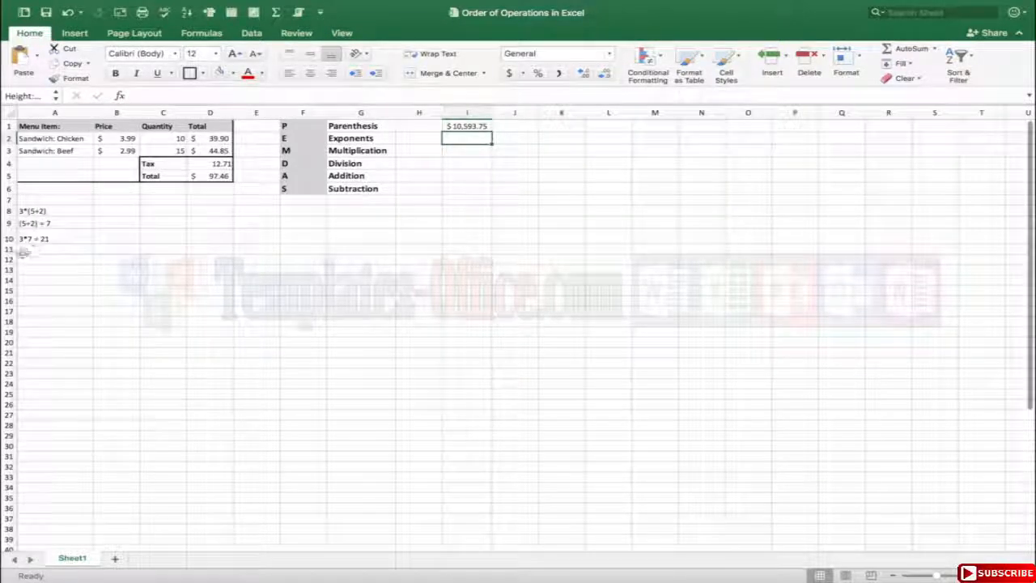